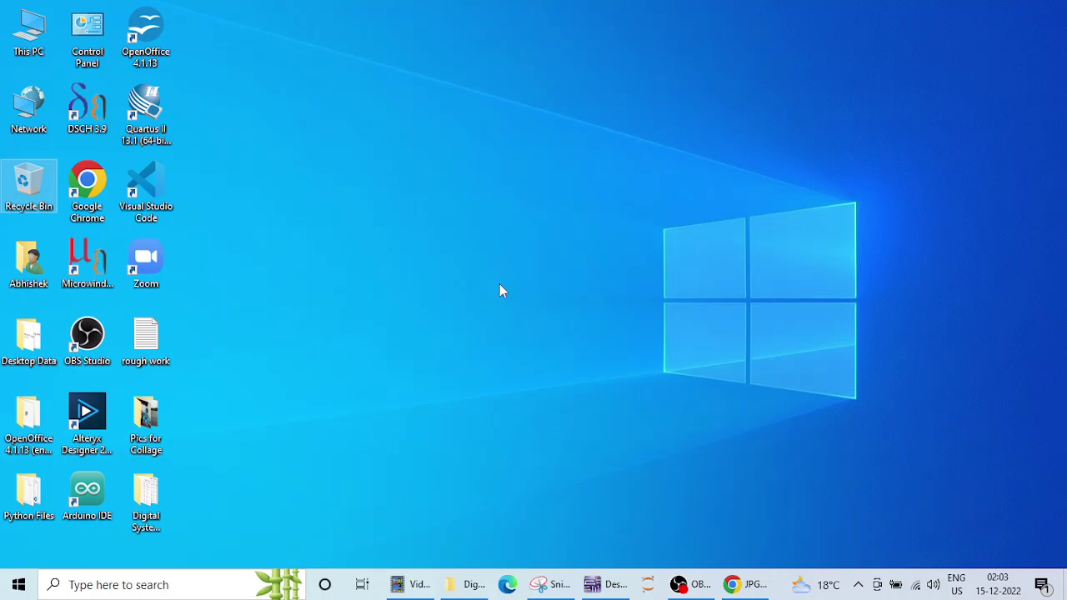
Step: Restore the Multisim Design1 window showing the D flip-flop symbol and truth table
click(607, 585)
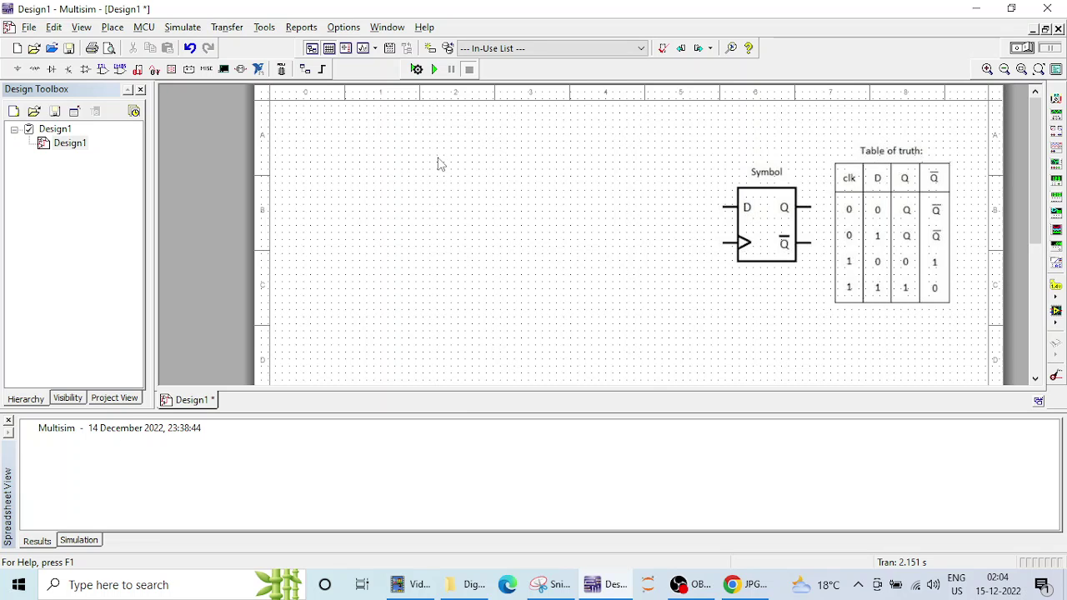
Step: Place a DIGITAL_CLOCK U1 and an INTERACTIVE_DIGITAL_CONSTANT U2 from the Sources group
right_click(440, 164)
click(496, 169)
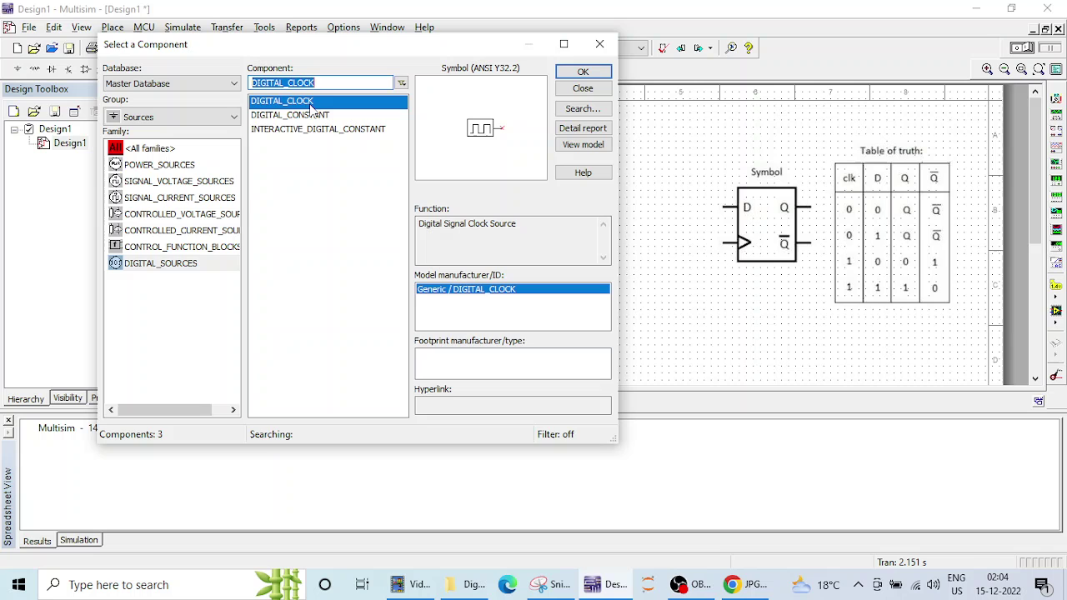
click(582, 73)
click(385, 243)
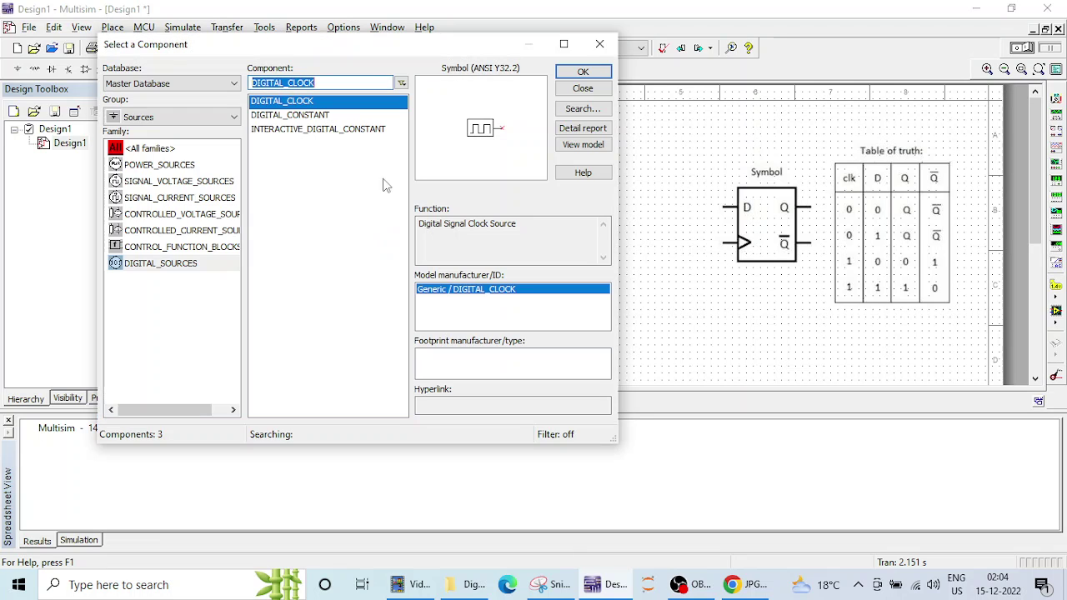
click(350, 130)
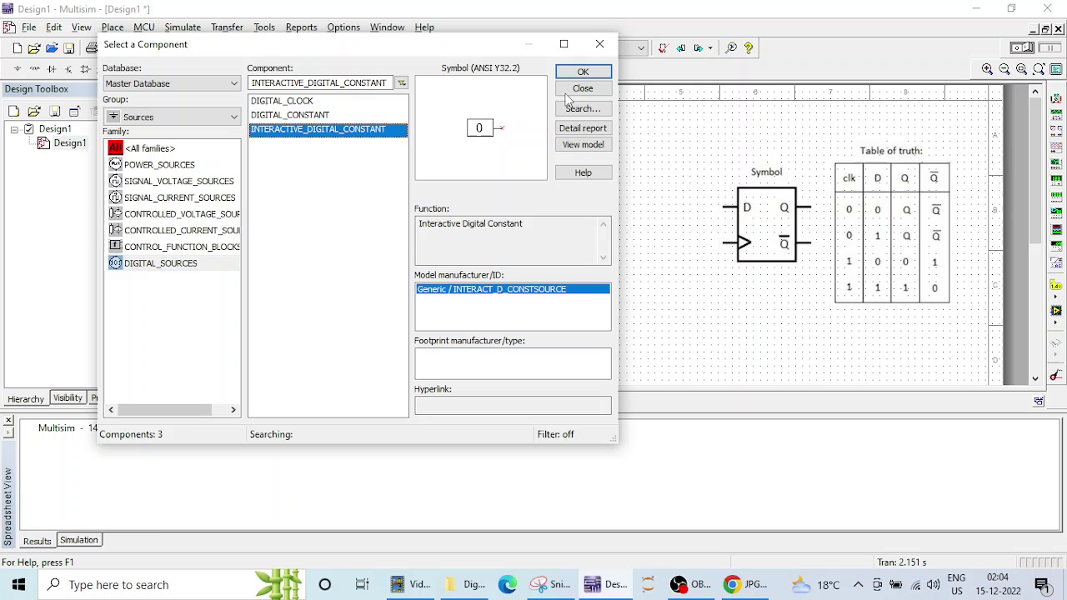
click(583, 72)
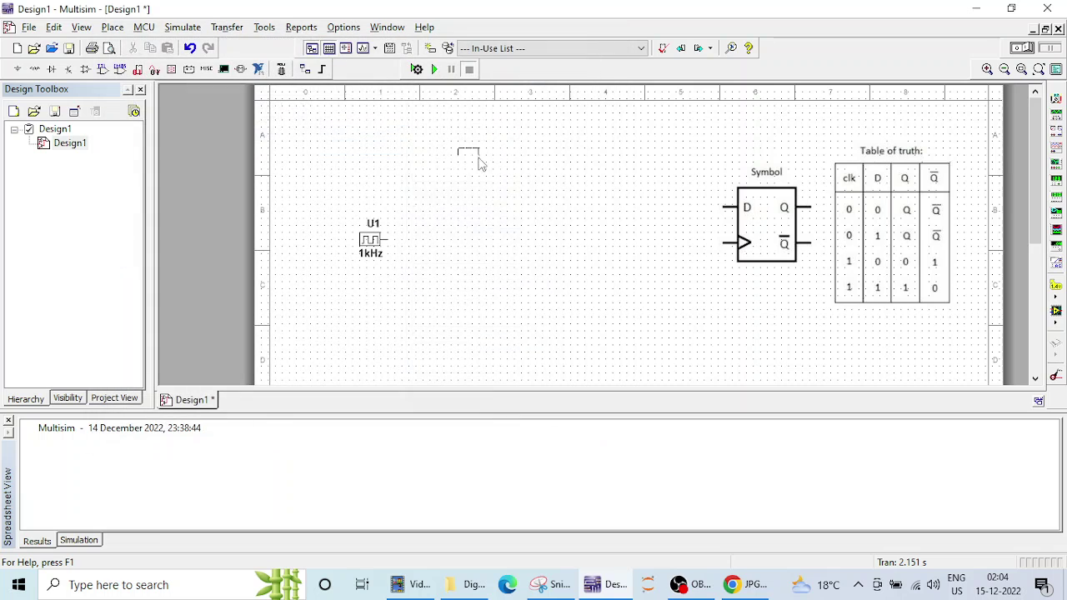
click(383, 195)
Step: Place red probe X1 from the Indicators group and pick a second PROBE_RED
click(200, 117)
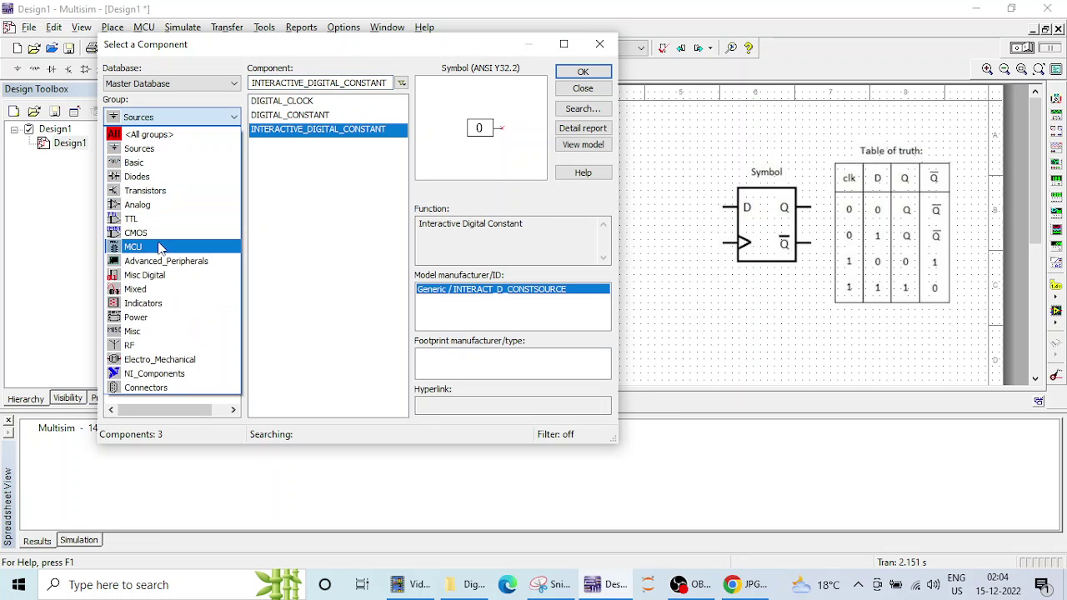
click(140, 303)
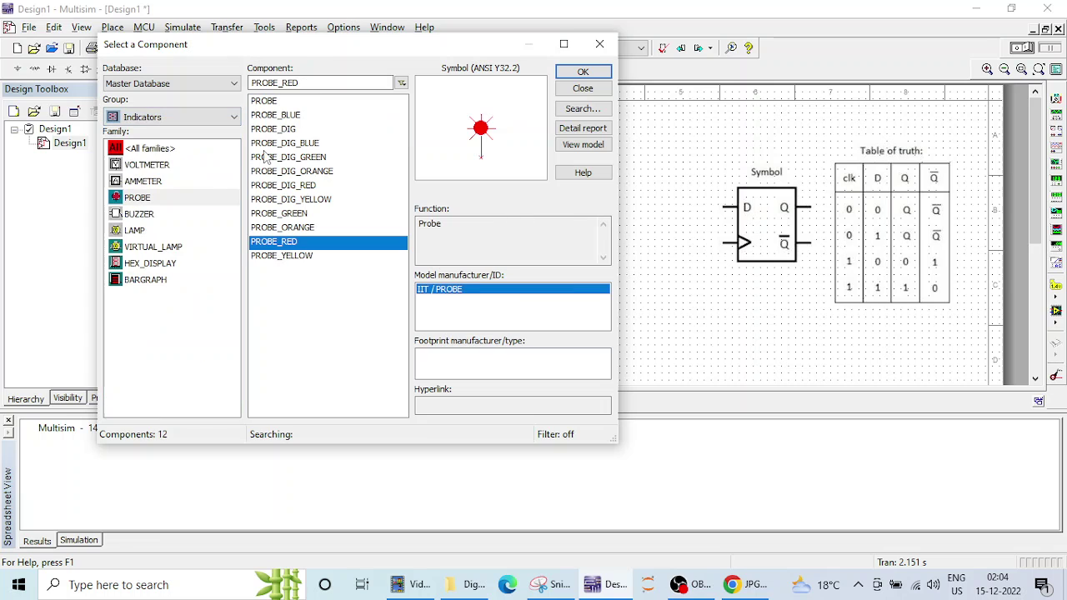
click(582, 73)
click(546, 193)
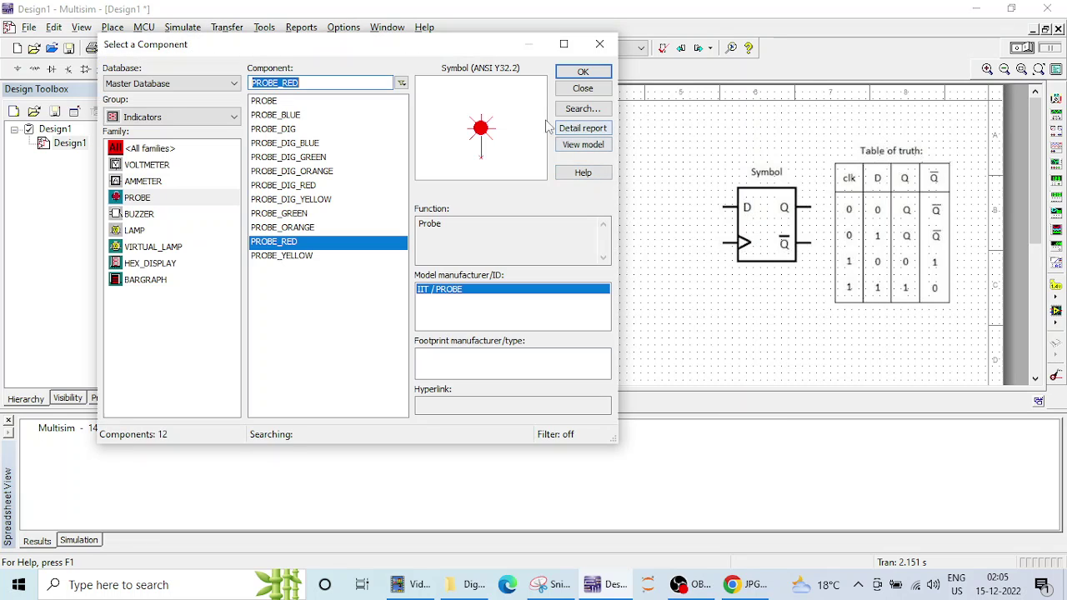
click(595, 88)
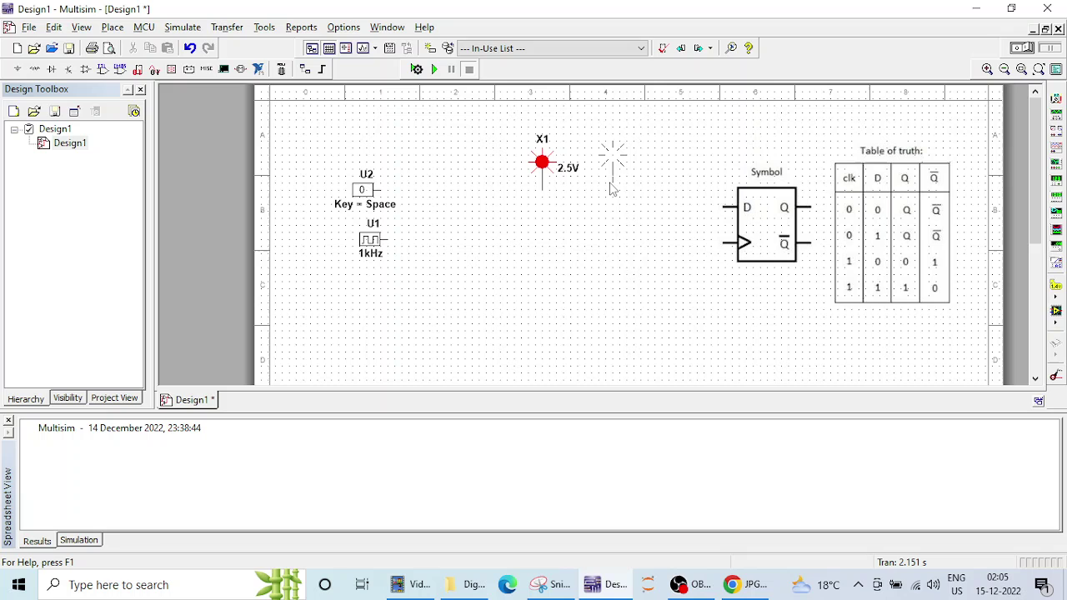
Step: Place probe X2, then search 'd' across all groups and place D_FF as U3
click(611, 190)
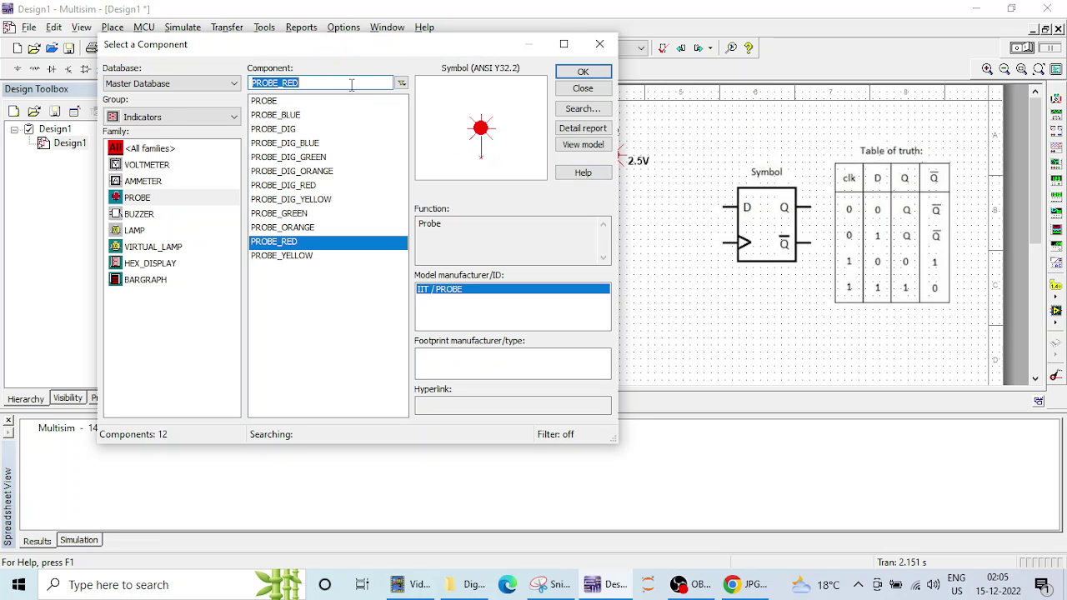
click(214, 118)
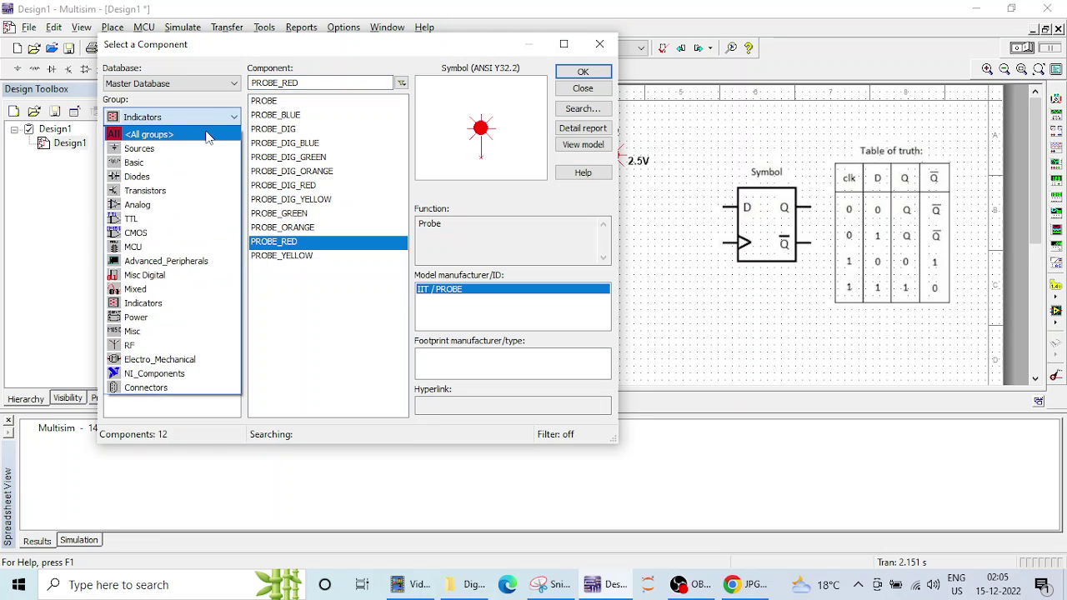
click(209, 136)
text(d)
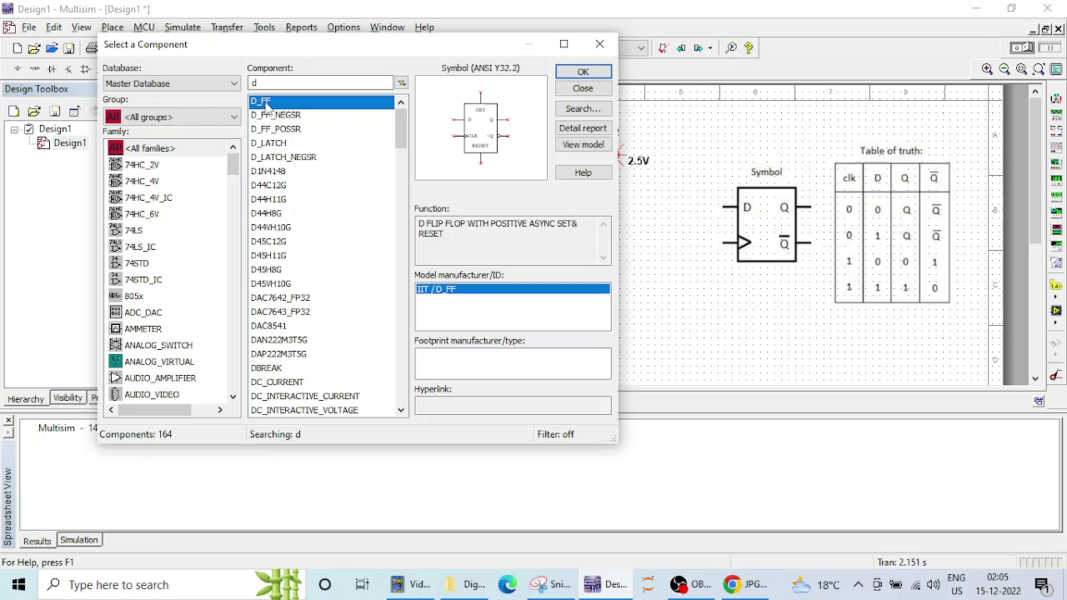
click(582, 74)
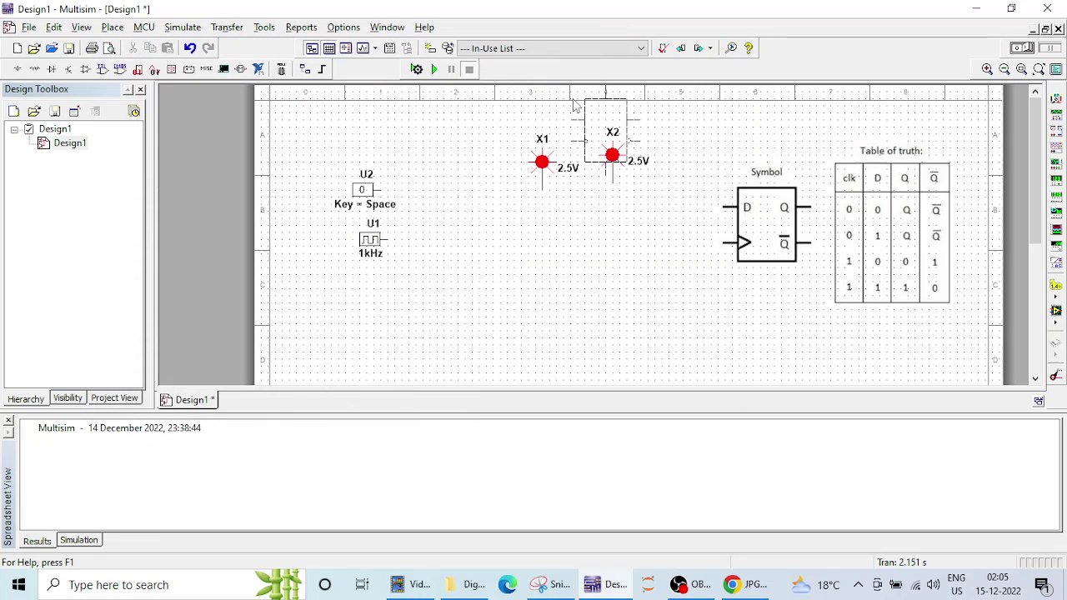
click(436, 214)
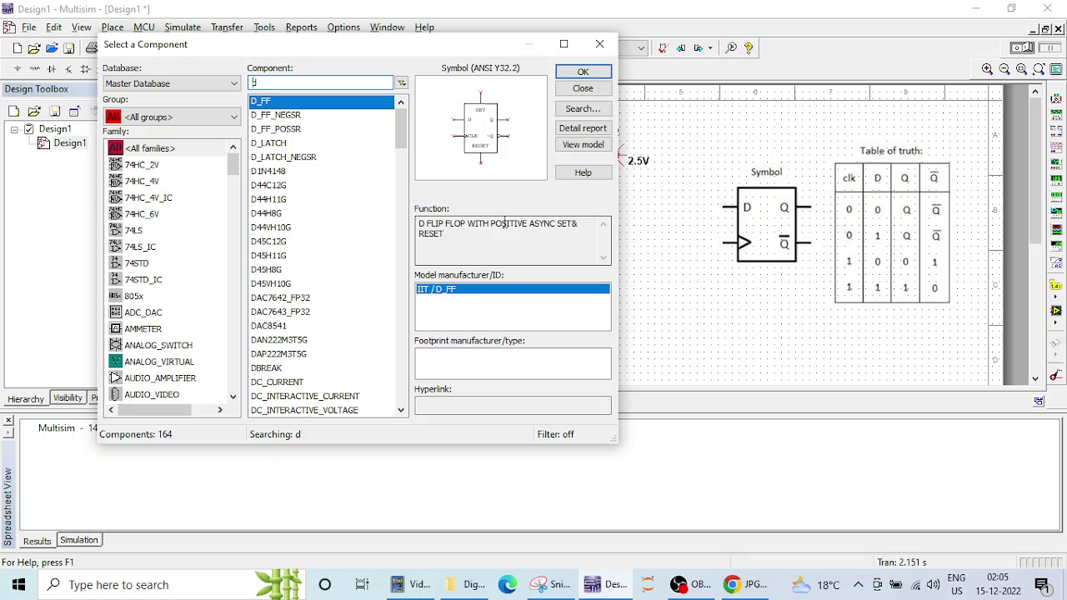
click(599, 45)
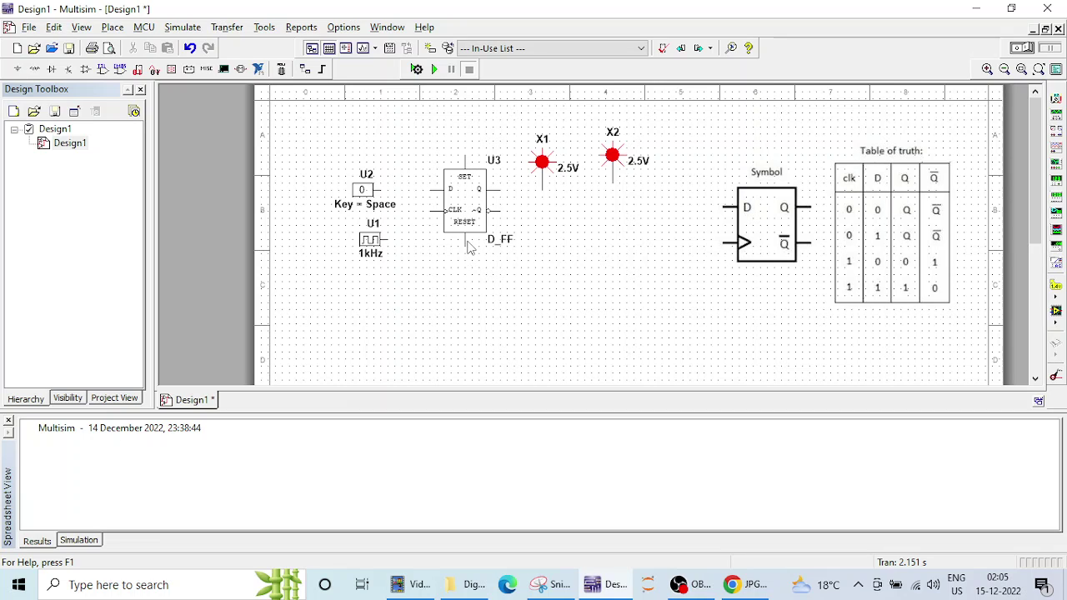
Step: Nudge U3 left, then wire switch U2 to D and the 1kHz clock to CLK
click(469, 200)
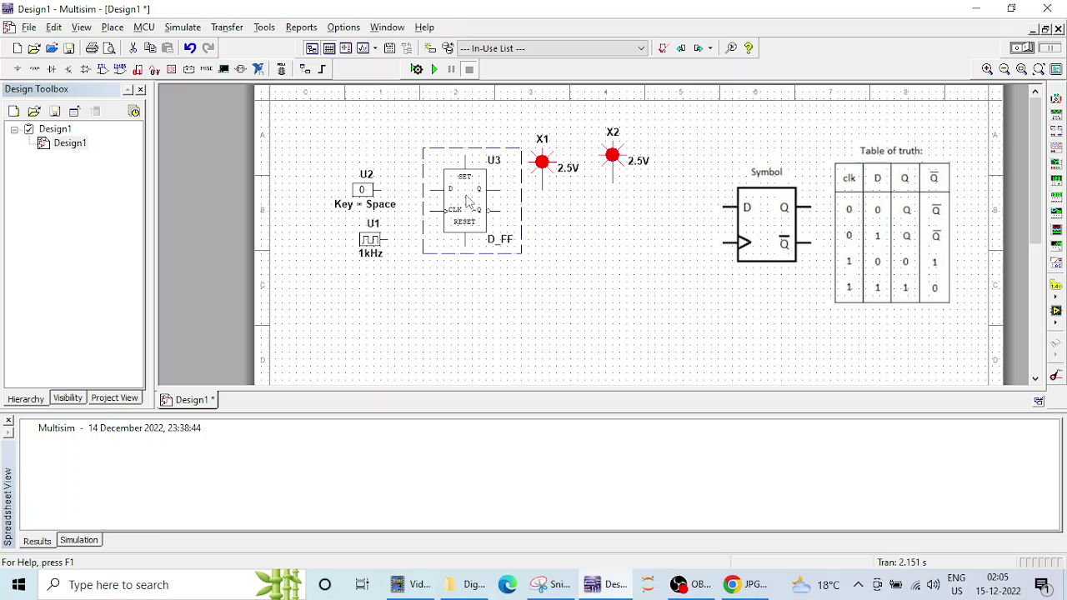
key(Left)
key(Left)
key(Left)
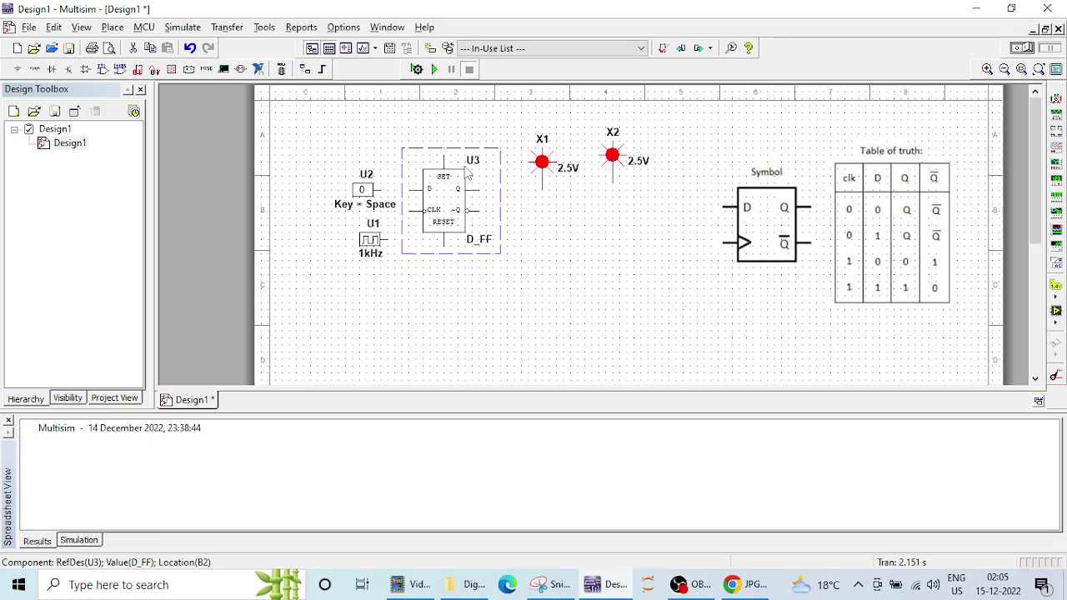
click(571, 285)
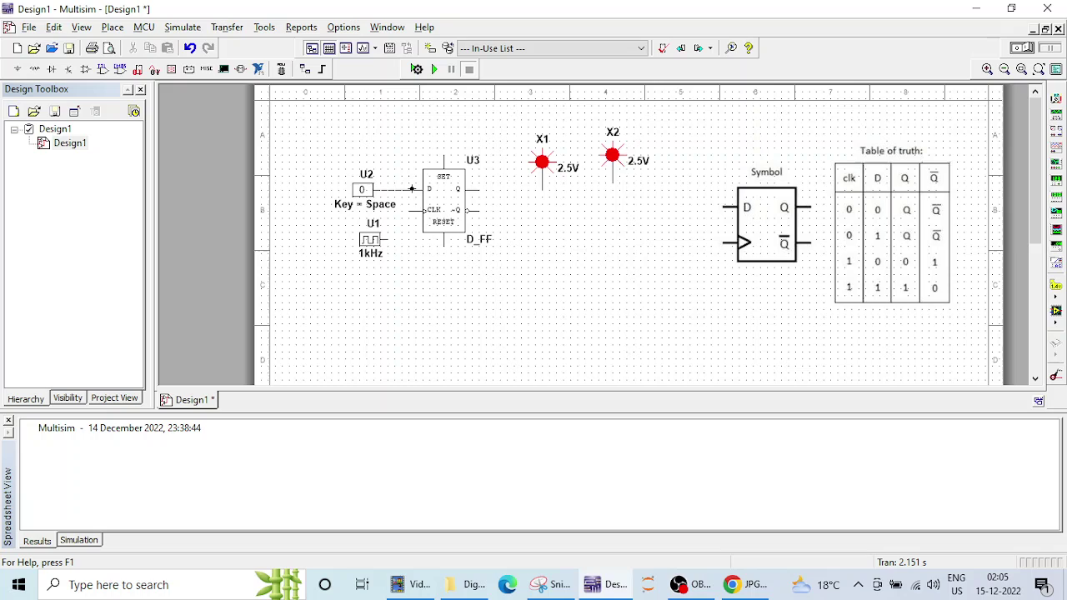
drag(401, 189, 427, 189)
drag(408, 209, 426, 212)
Step: Move probes X1 and X2 up and connect them to the Q and Q-bar outputs
drag(543, 182, 477, 191)
drag(612, 160, 570, 148)
click(606, 225)
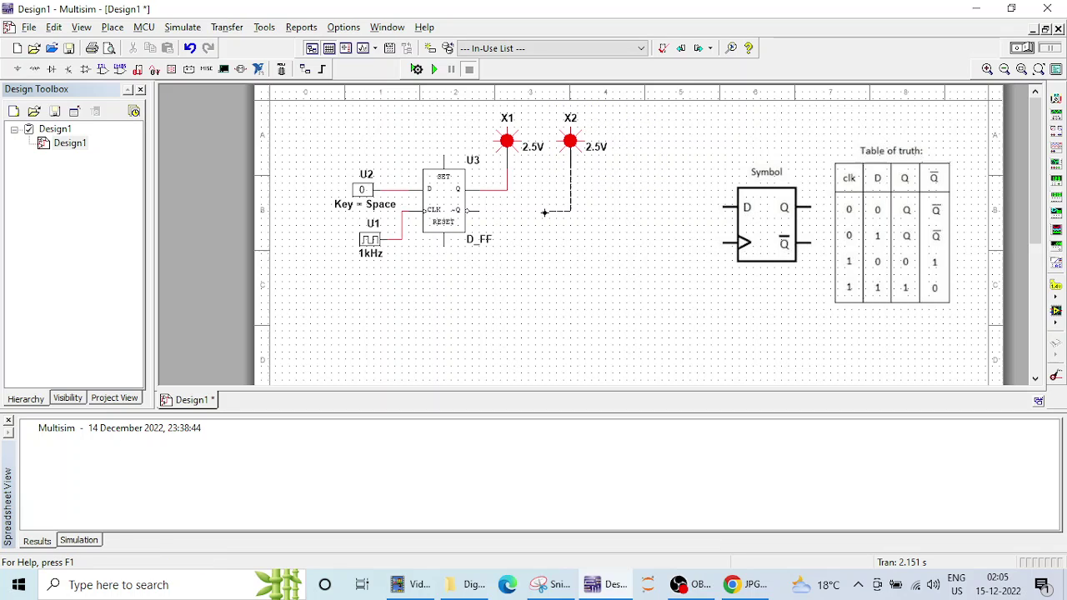
click(478, 212)
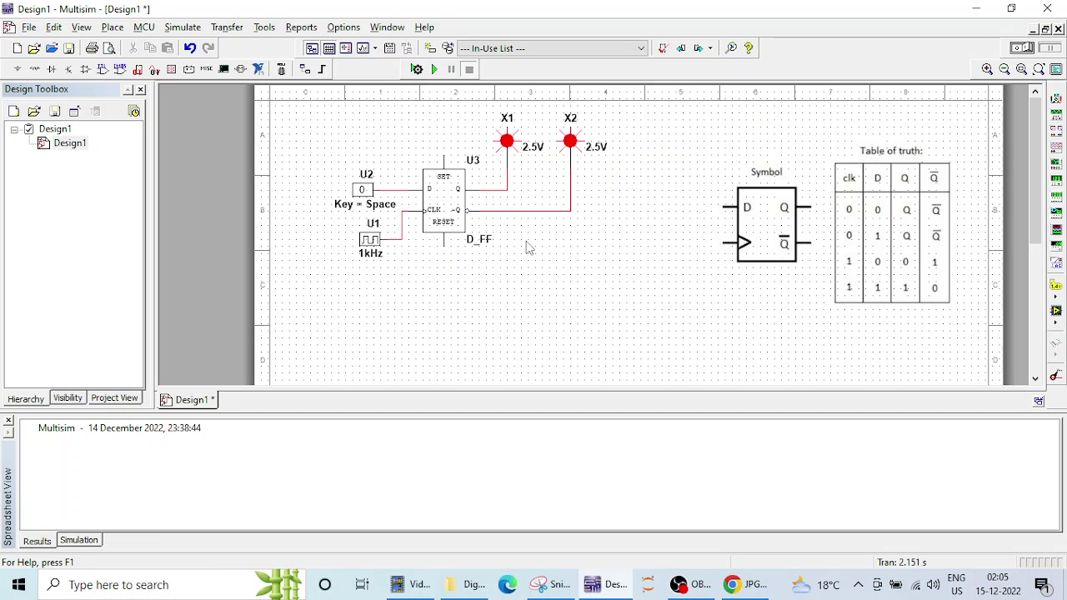
Step: Run the simulation and set data input U2 to 1 so probe X1 lights
click(435, 71)
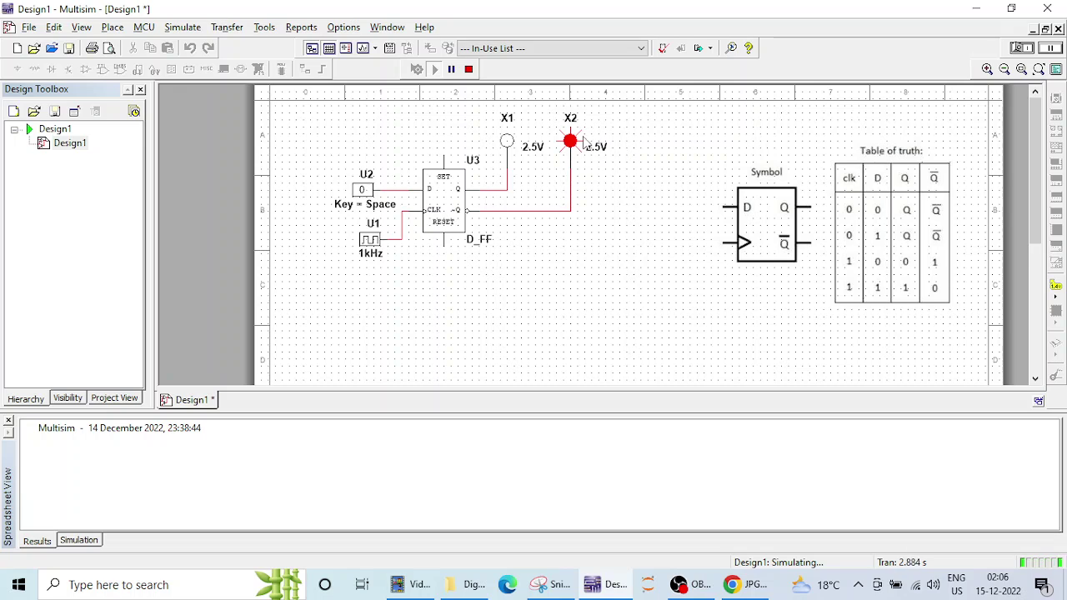
click(365, 192)
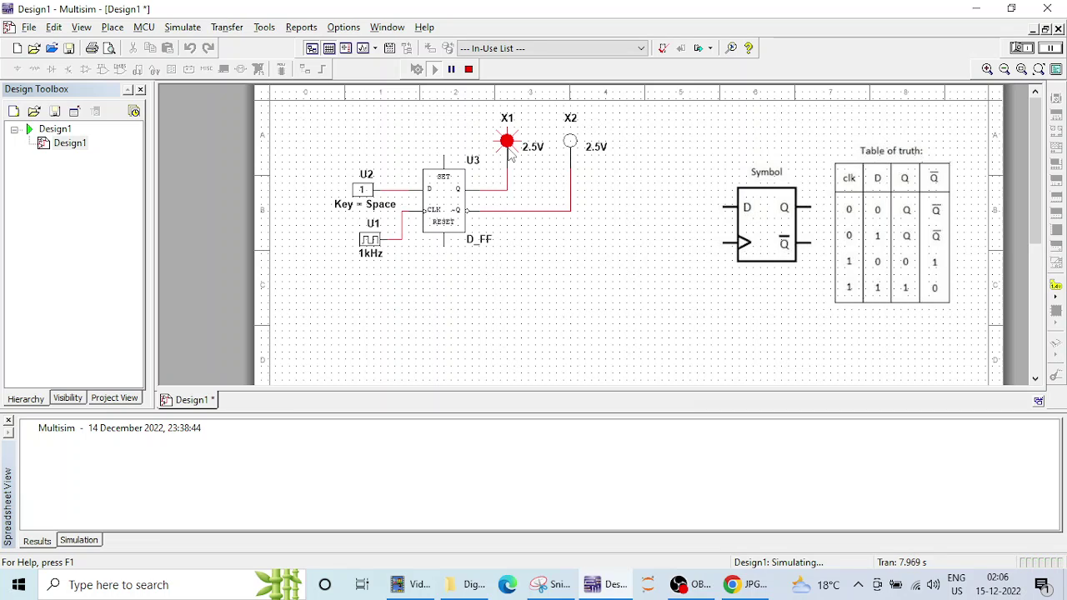
Step: Stop the simulation and delete the wire from clock U1 to the CLK input
click(403, 238)
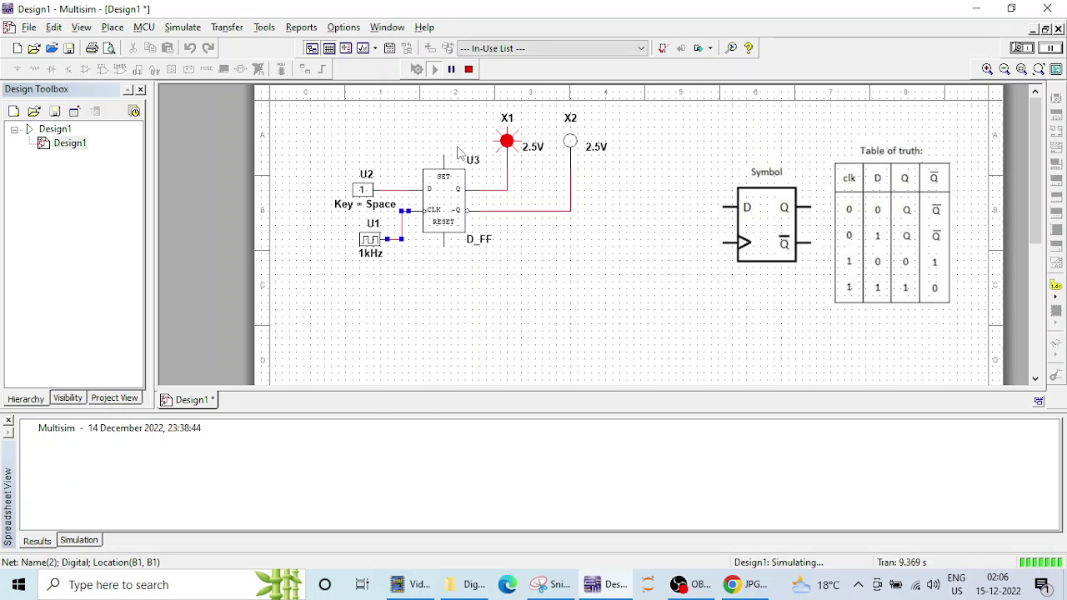
click(468, 69)
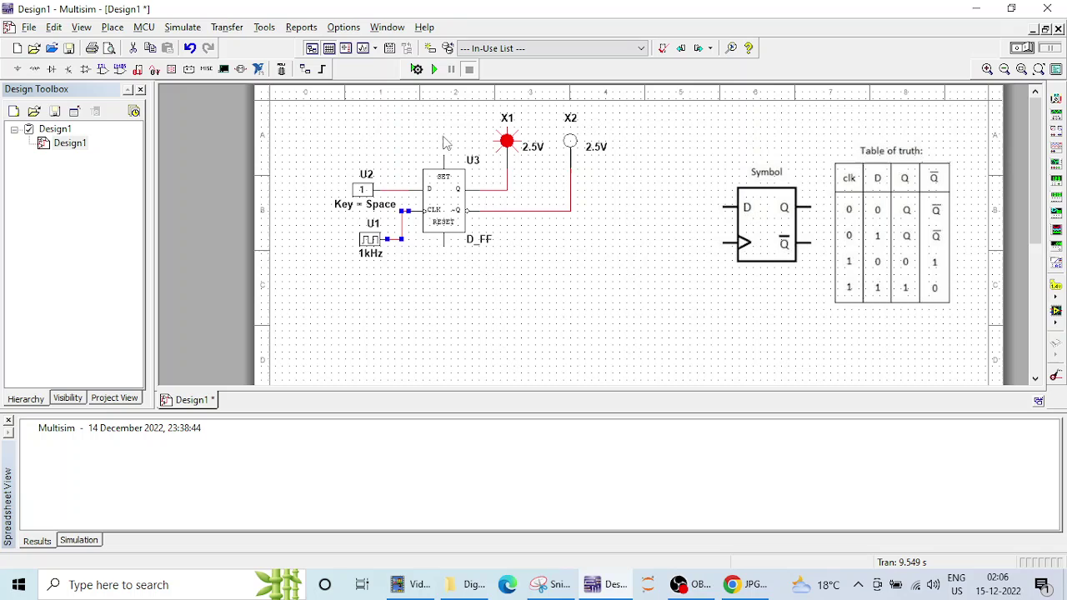
right_click(402, 222)
click(433, 230)
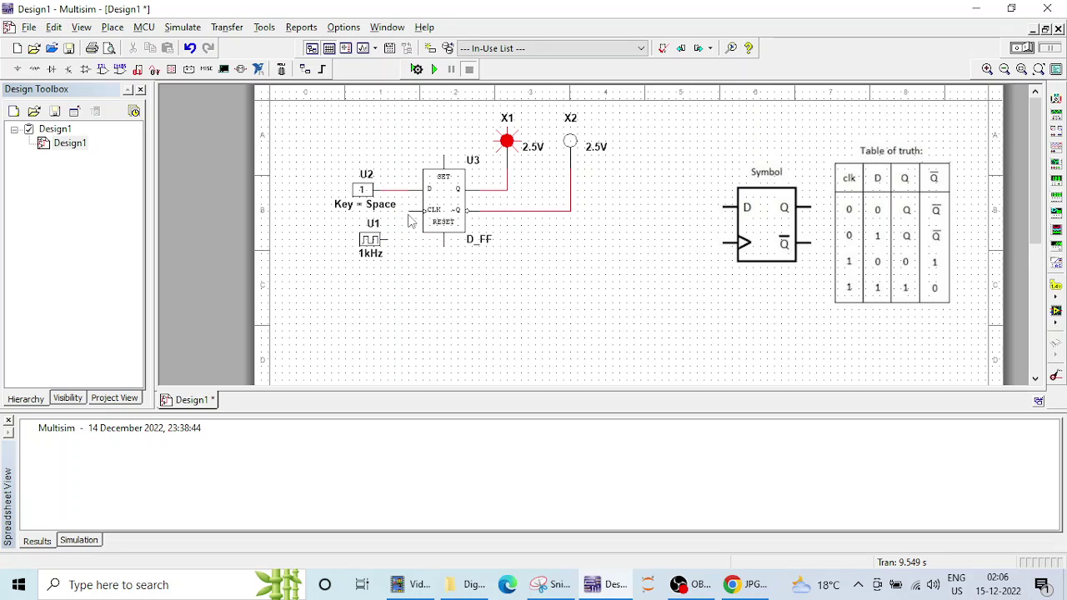
Step: Restart the simulation and toggle U2 between 0 and 1, ending at 0
click(435, 70)
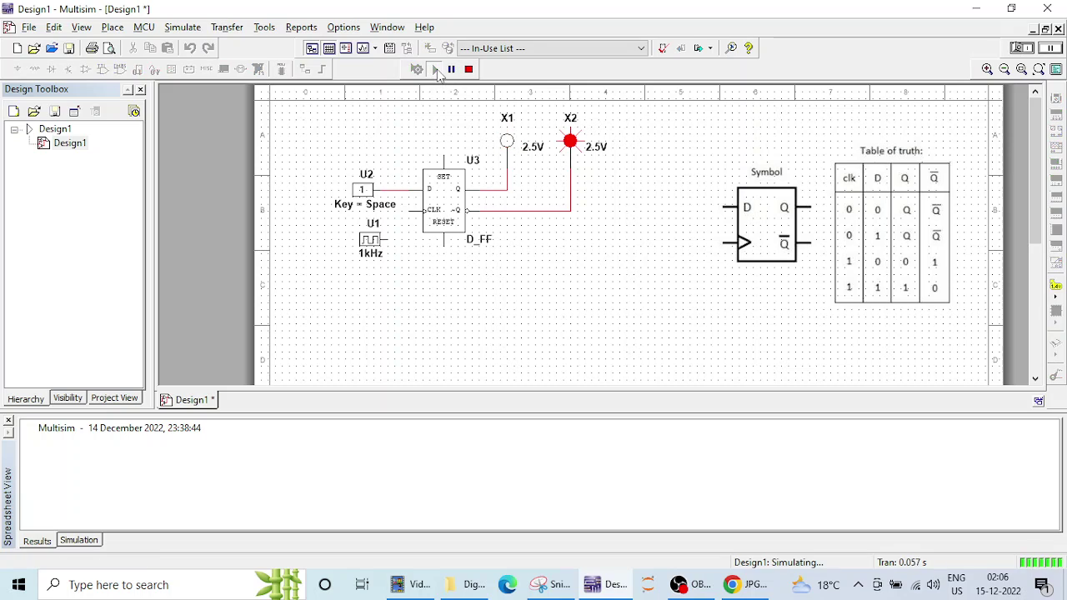
click(363, 191)
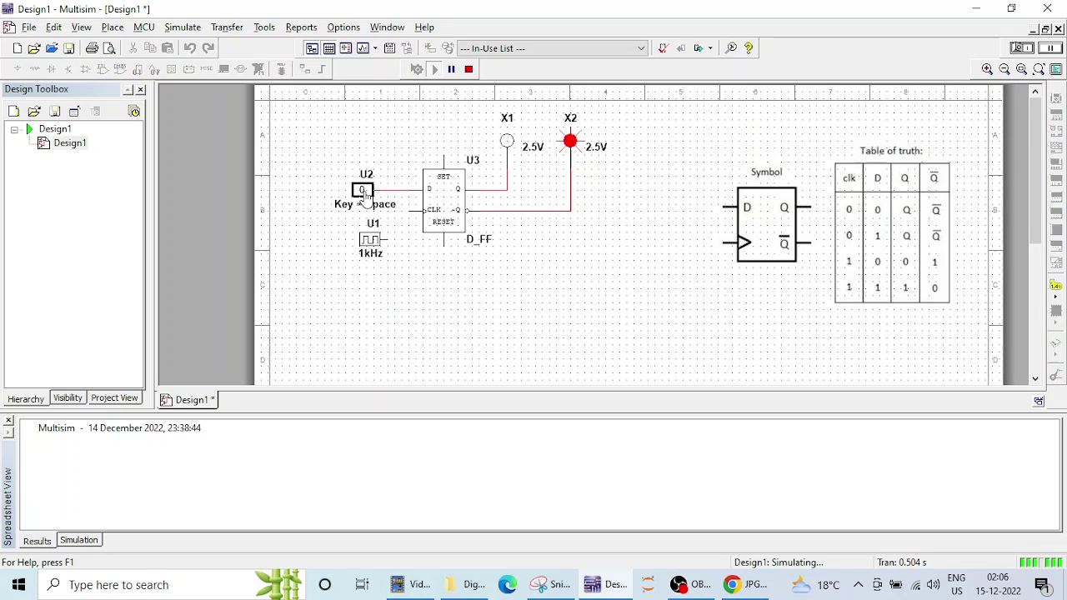
click(363, 191)
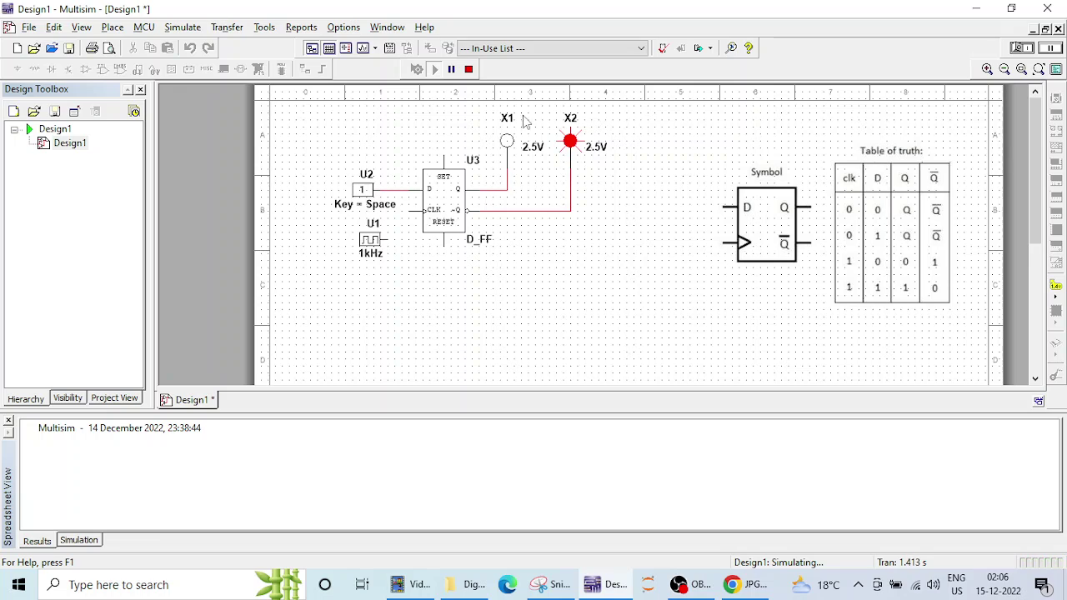
click(364, 192)
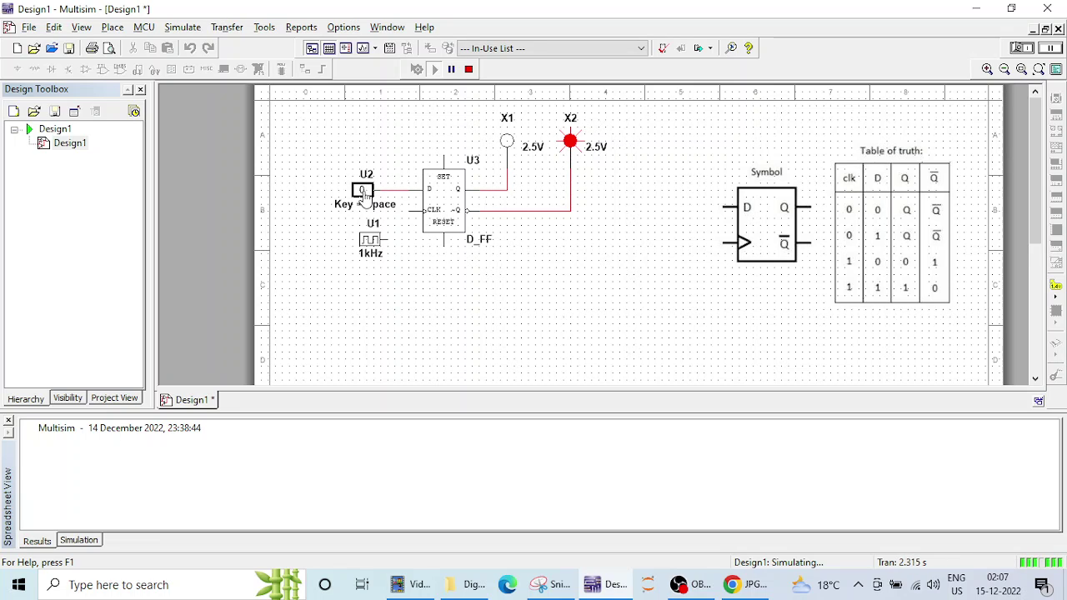
click(364, 193)
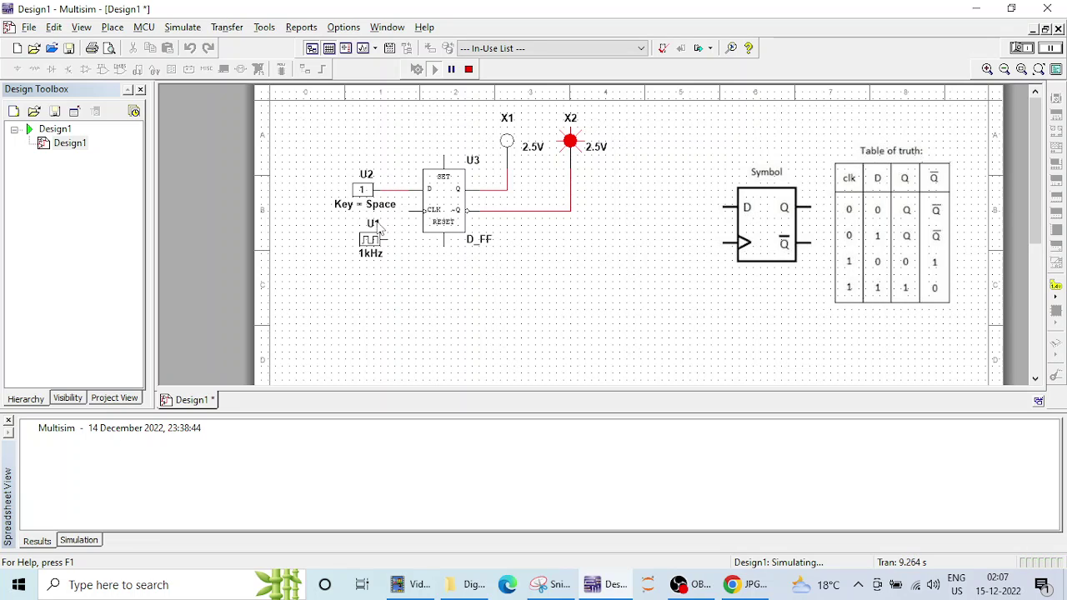
click(364, 193)
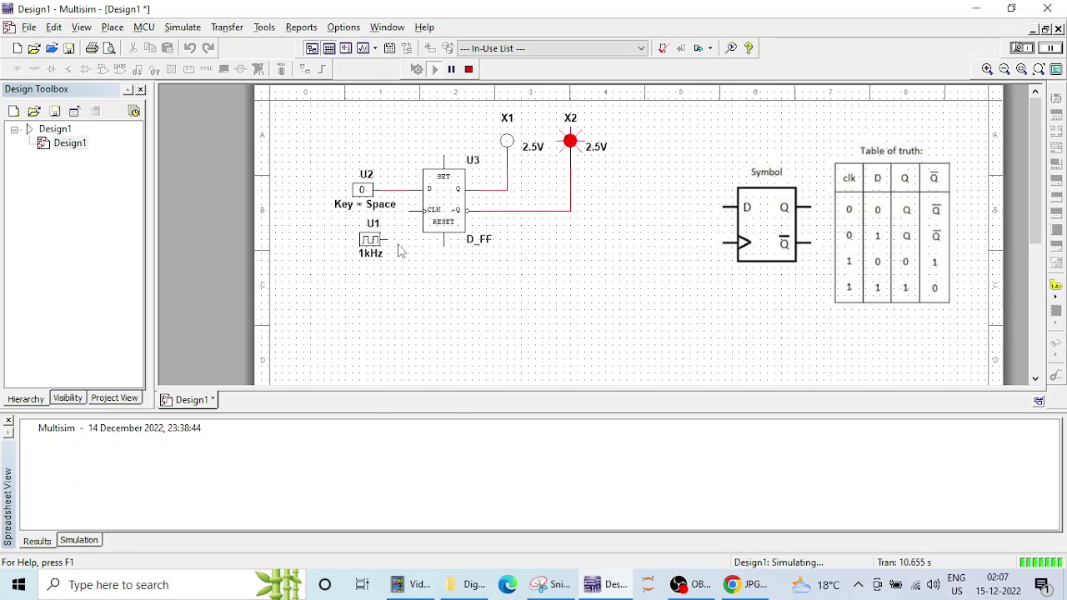
Step: Stop the simulation, reconnect the clock to CLK, rerun, and set U2 to 1
click(469, 70)
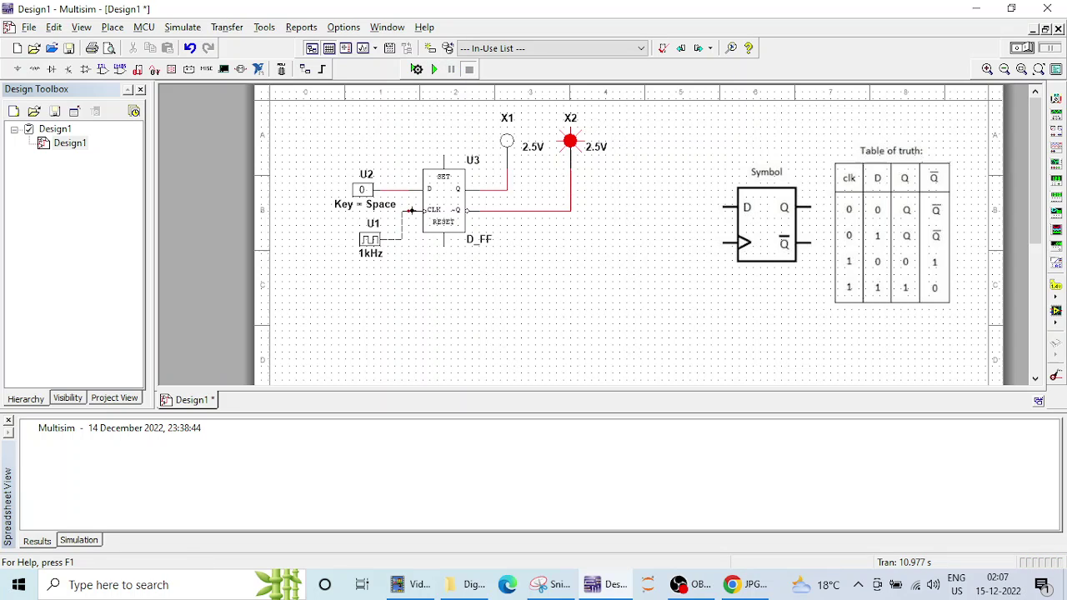
click(434, 69)
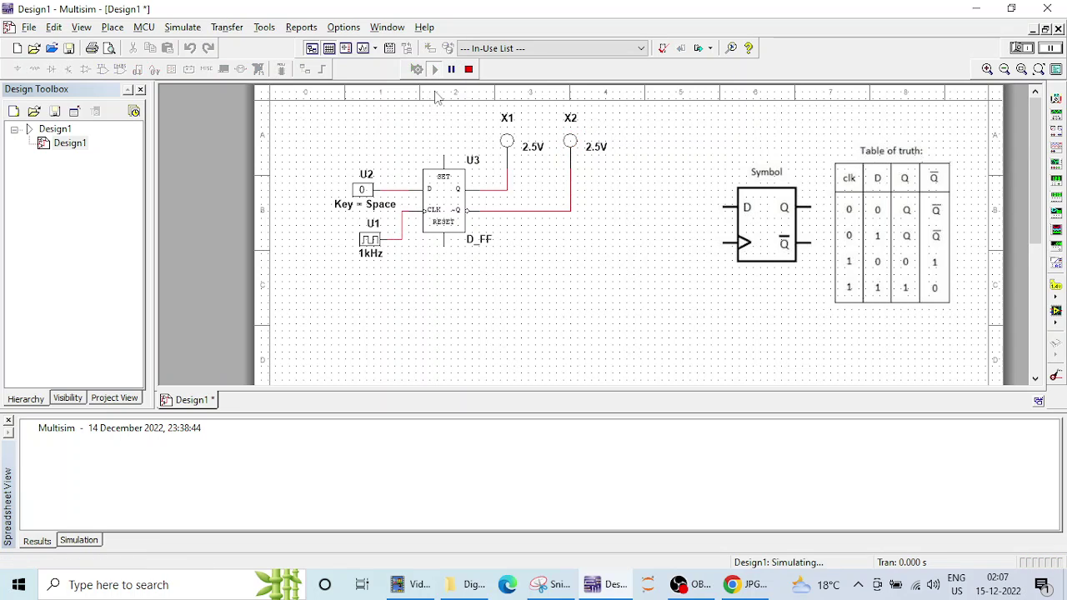
click(364, 191)
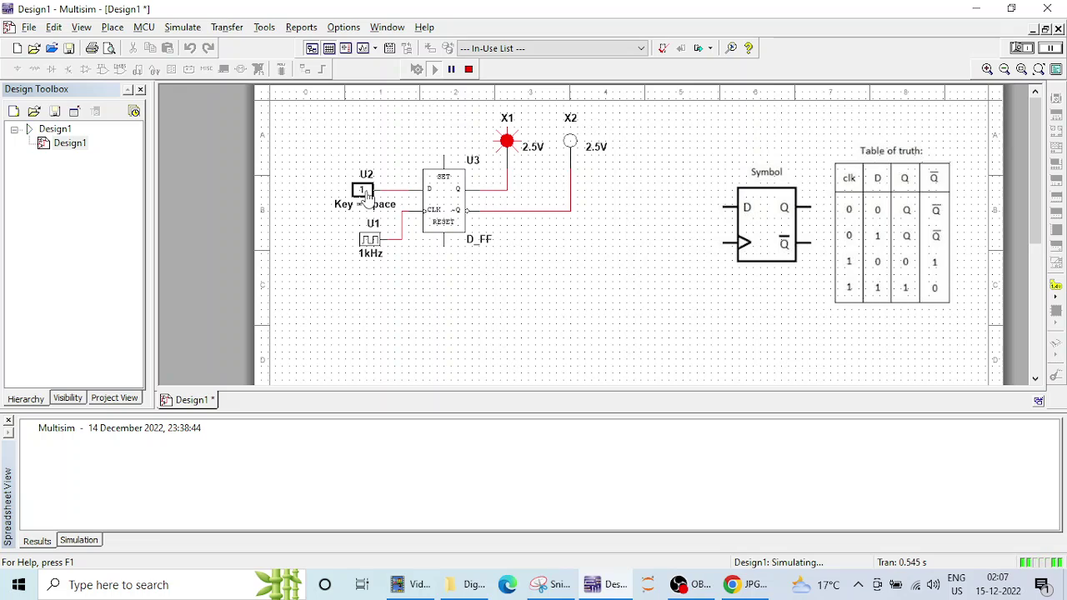